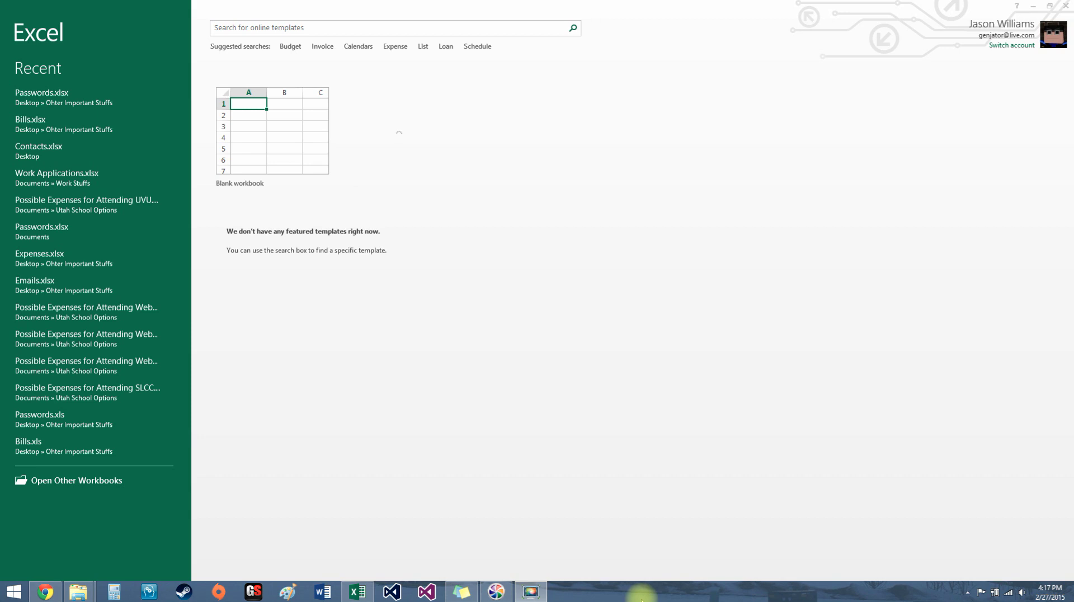
- Create a new blank workbook
click(293, 150)
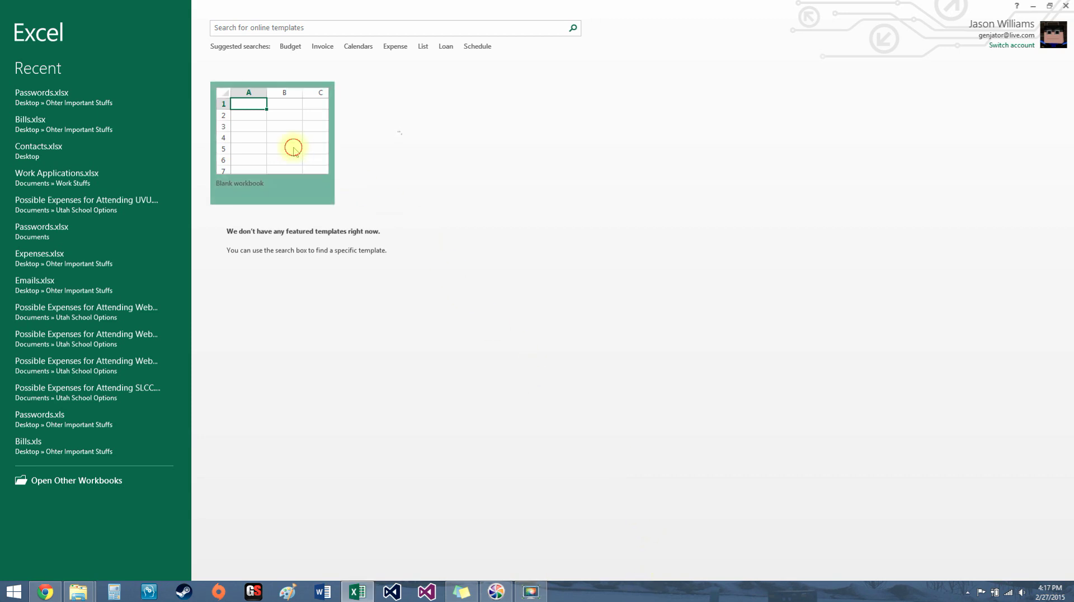
click(293, 146)
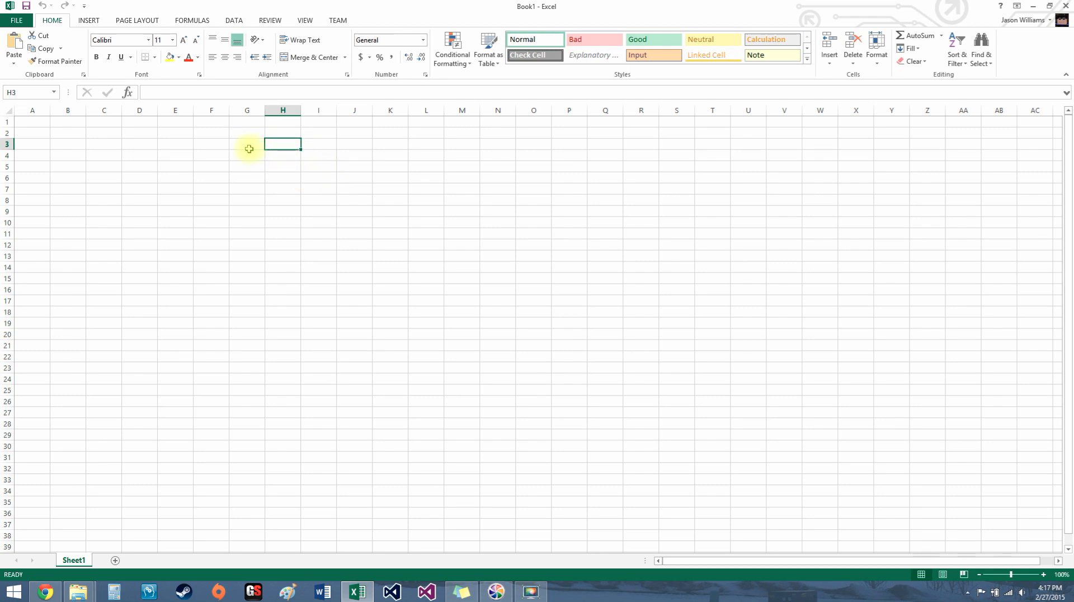
drag(249, 149, 233, 299)
drag(330, 181, 508, 185)
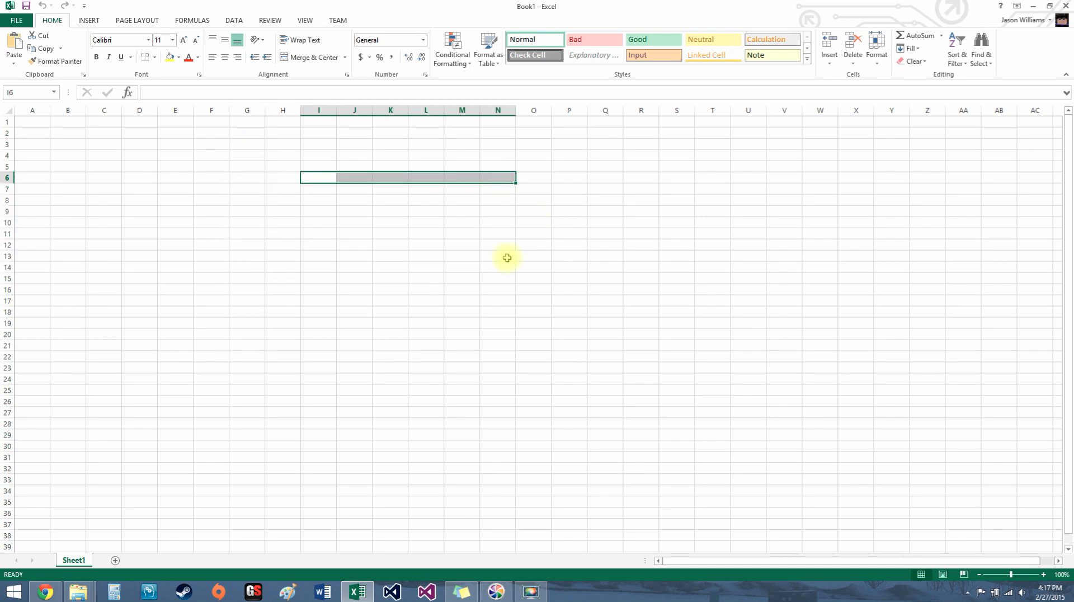
click(325, 208)
click(487, 235)
click(364, 280)
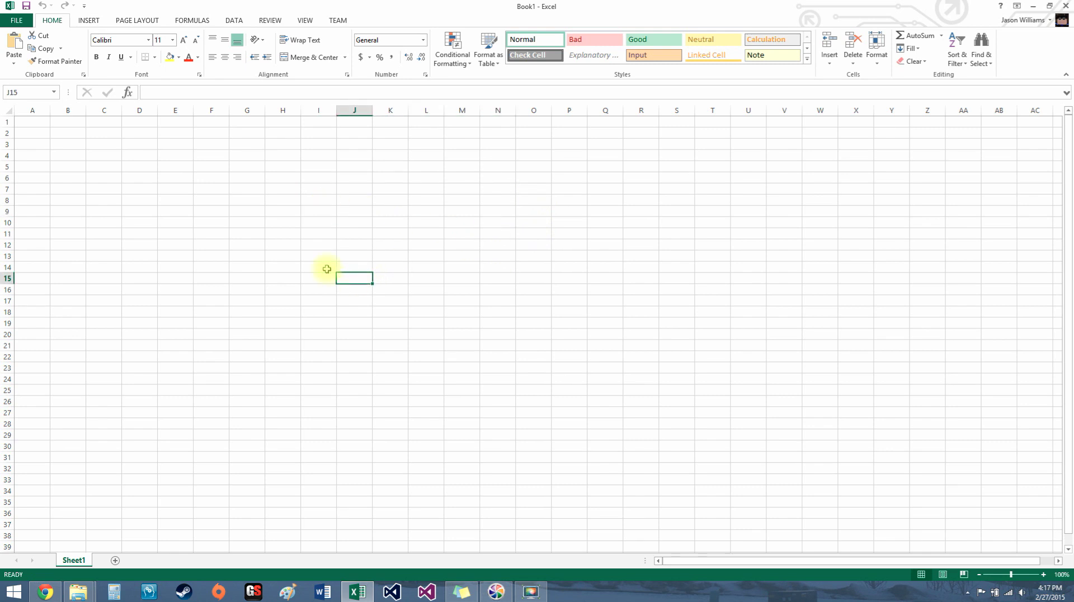
- Enter the numbers 5, 78, 659, 2254 and 310 down cells F4 to F8
click(212, 156)
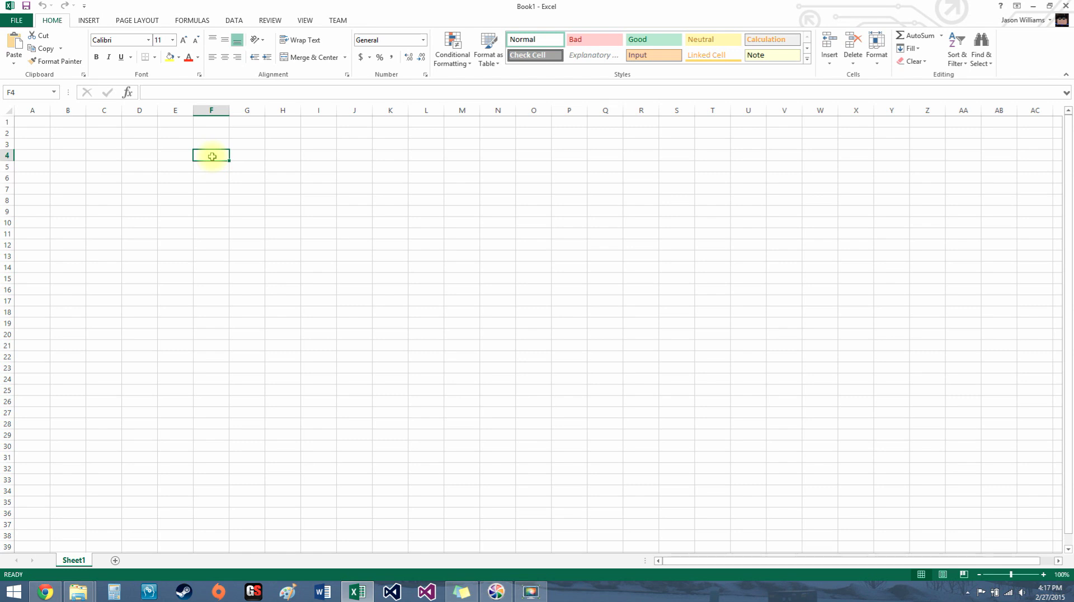
text(5)
key(Return)
text(78)
key(Return)
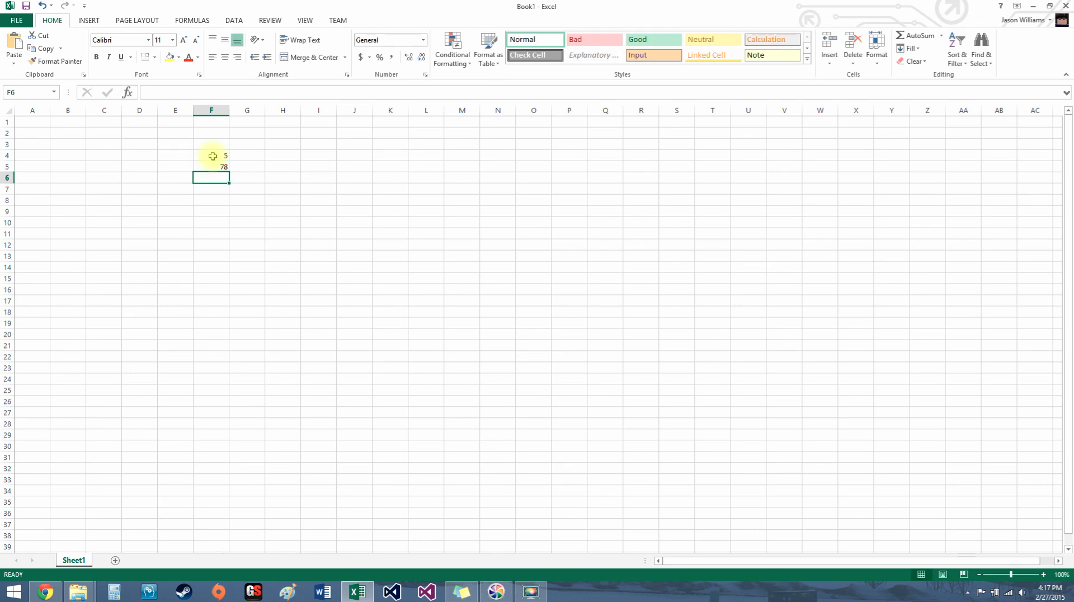
text(659)
key(Return)
text(2254)
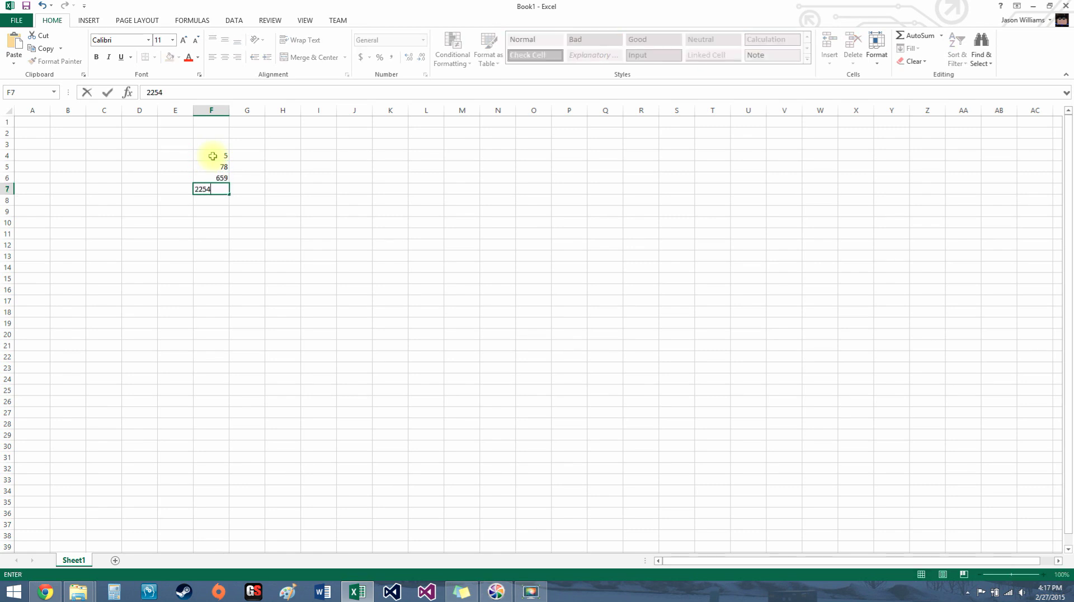
key(Return)
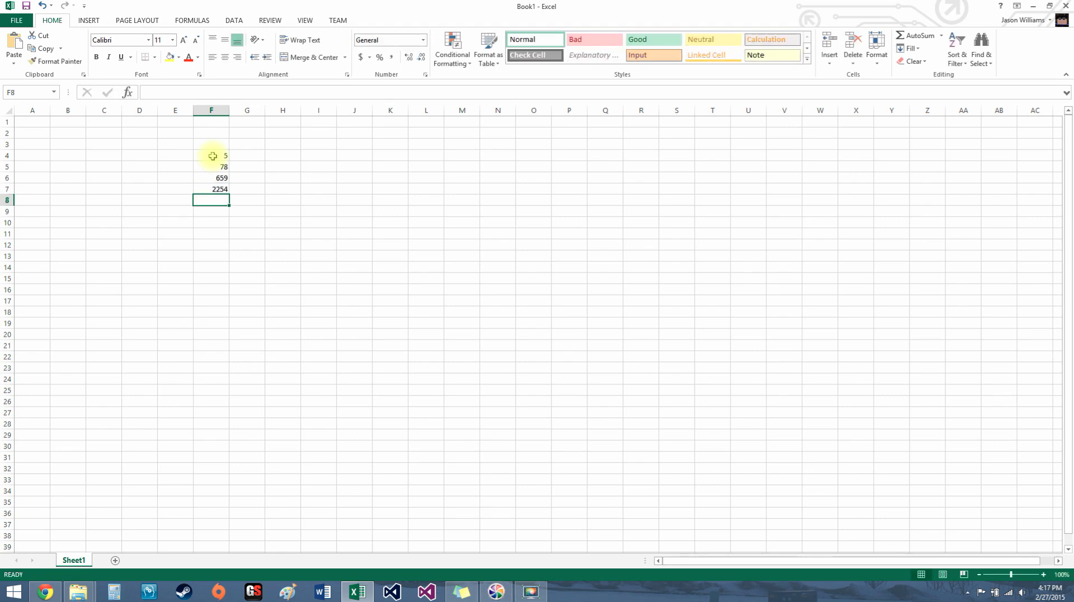
text(310)
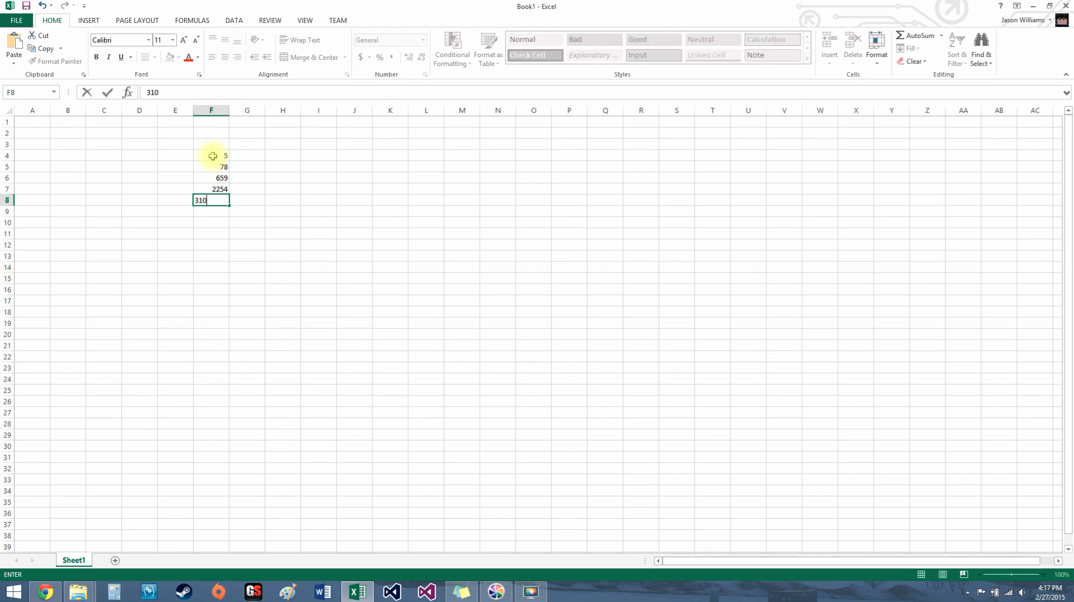
- Enter the formula =sum(F4:F8) in cell F10 to add up the column of numbers
click(218, 221)
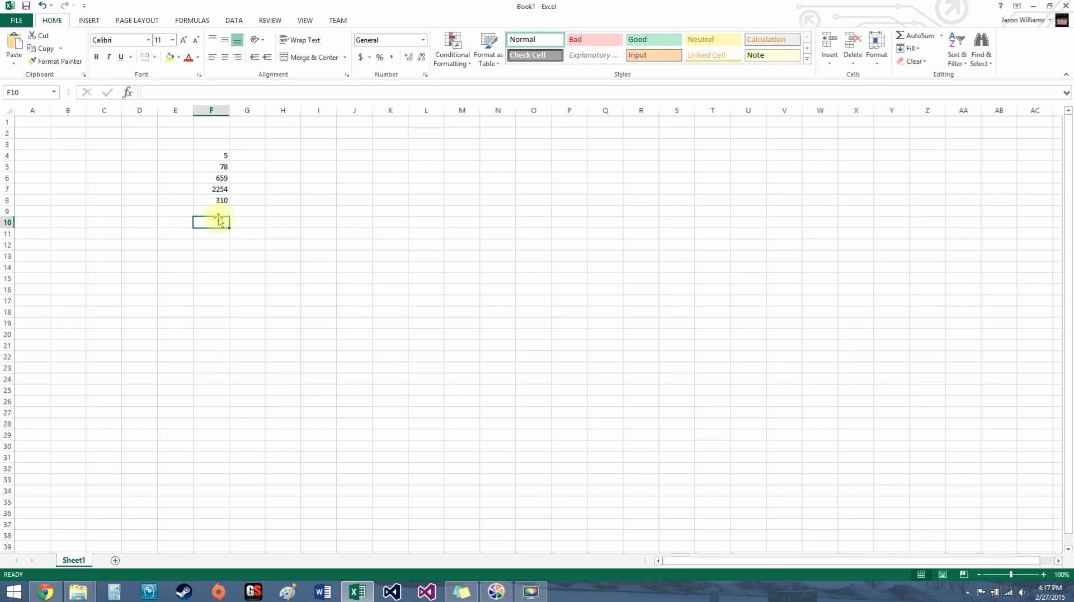
text(=)
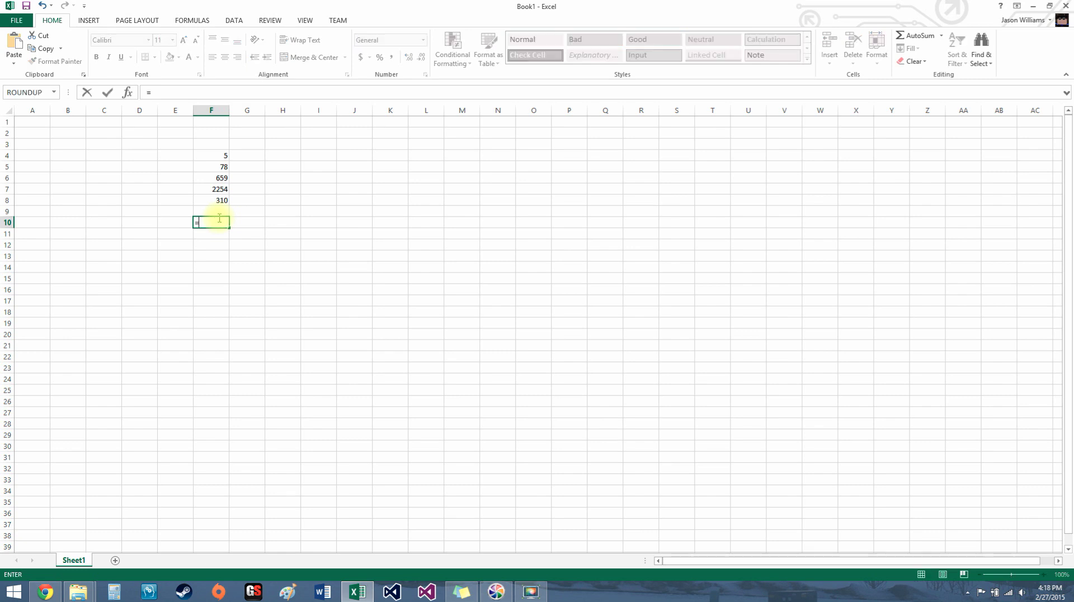
text(sum)
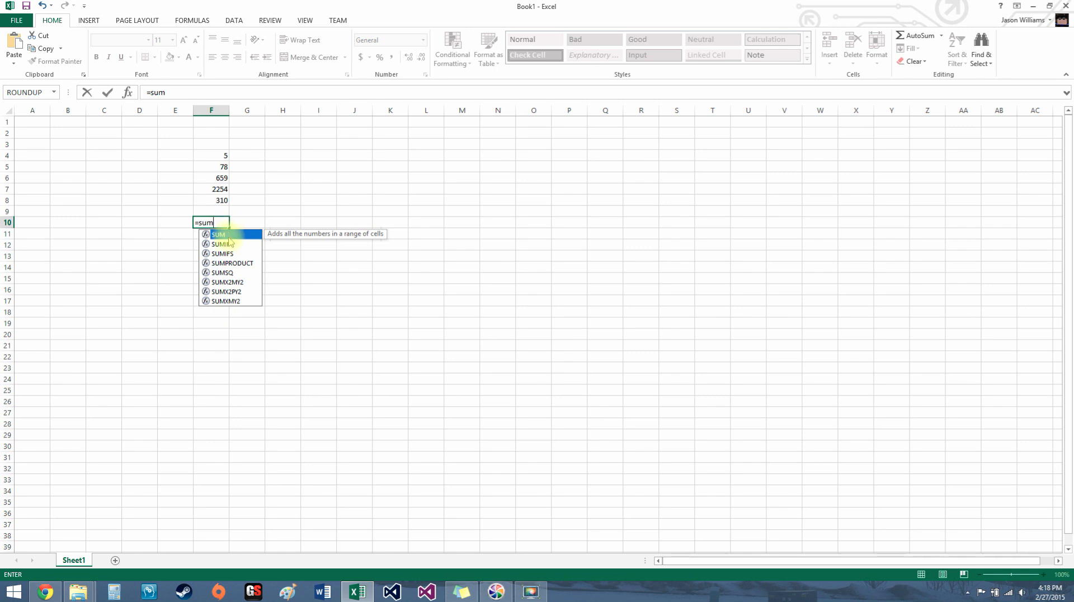
text(()
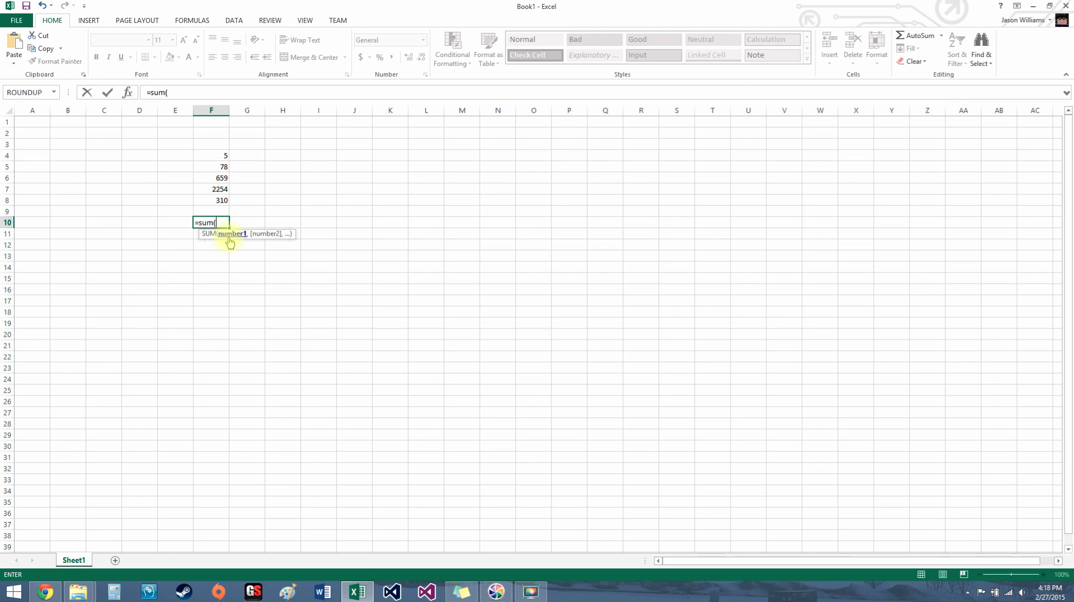
drag(212, 158, 212, 201)
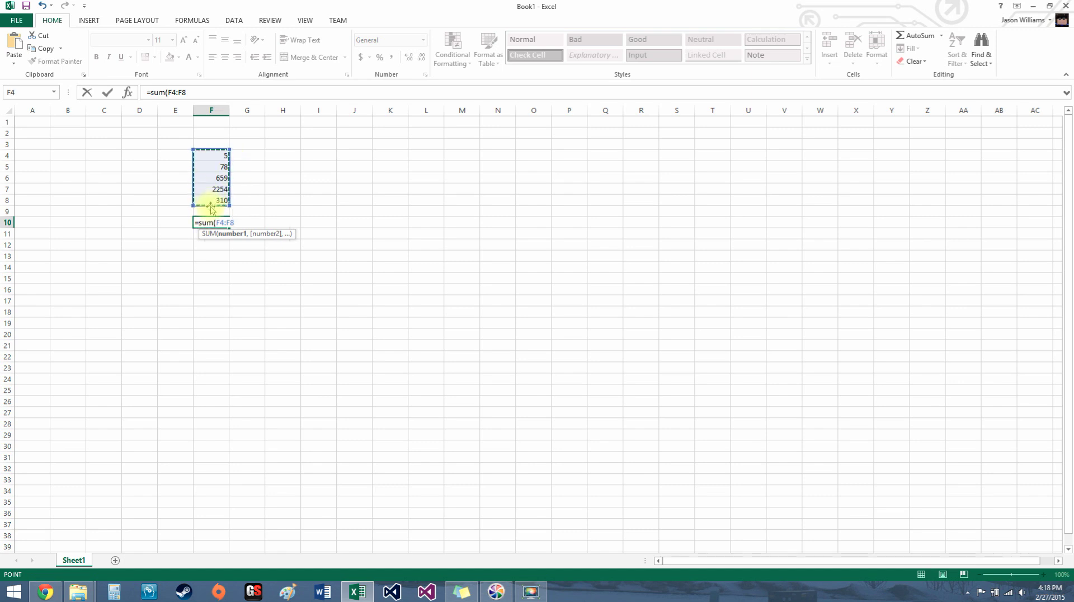
click(280, 177)
click(206, 156)
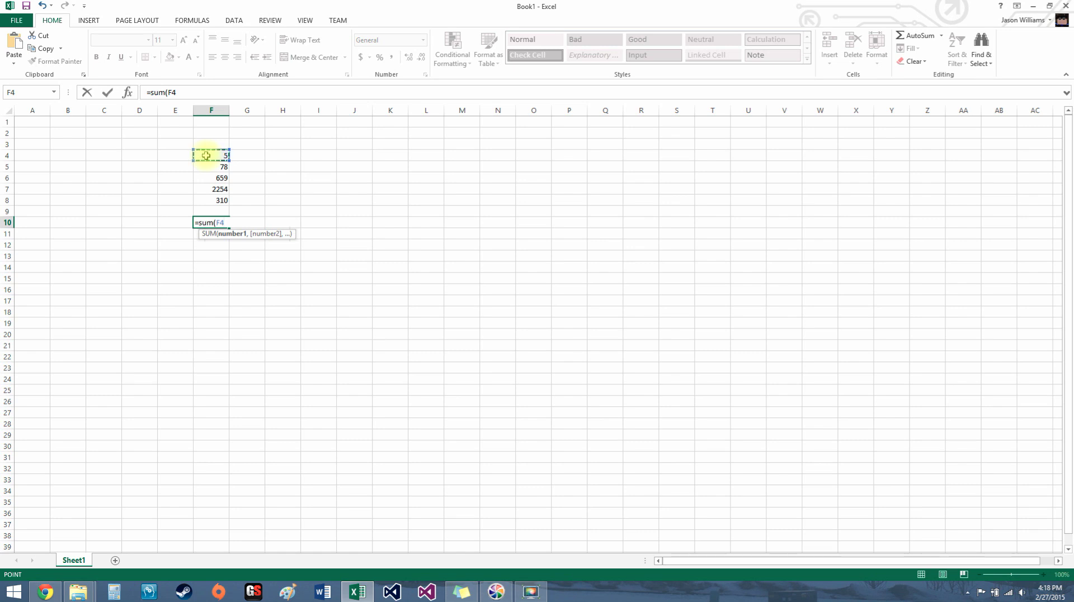
ctrl+click(212, 178)
ctrl+click(213, 200)
click(254, 177)
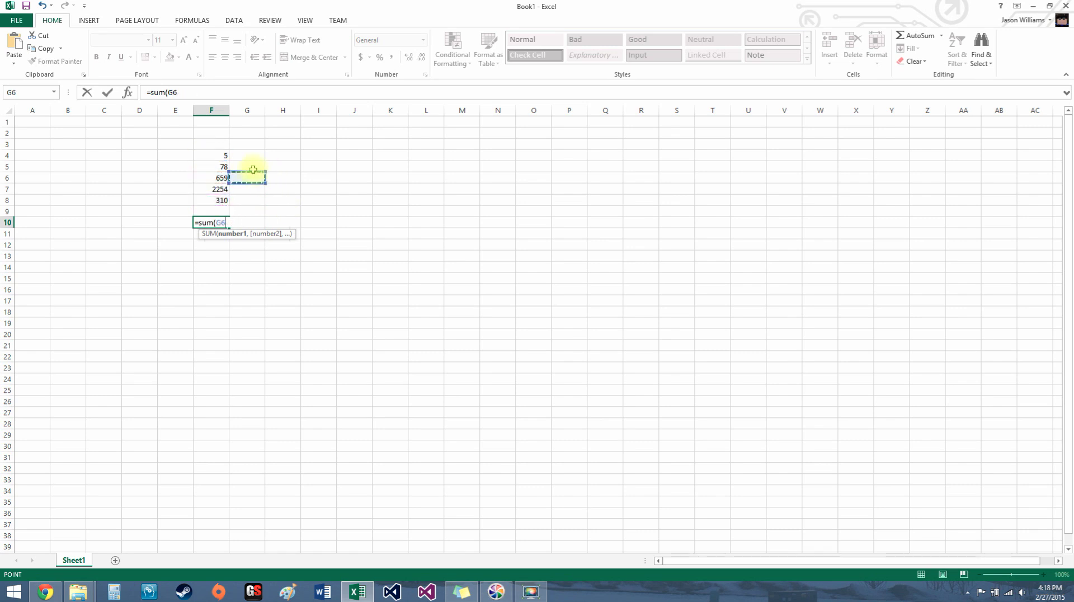
drag(217, 156, 221, 200)
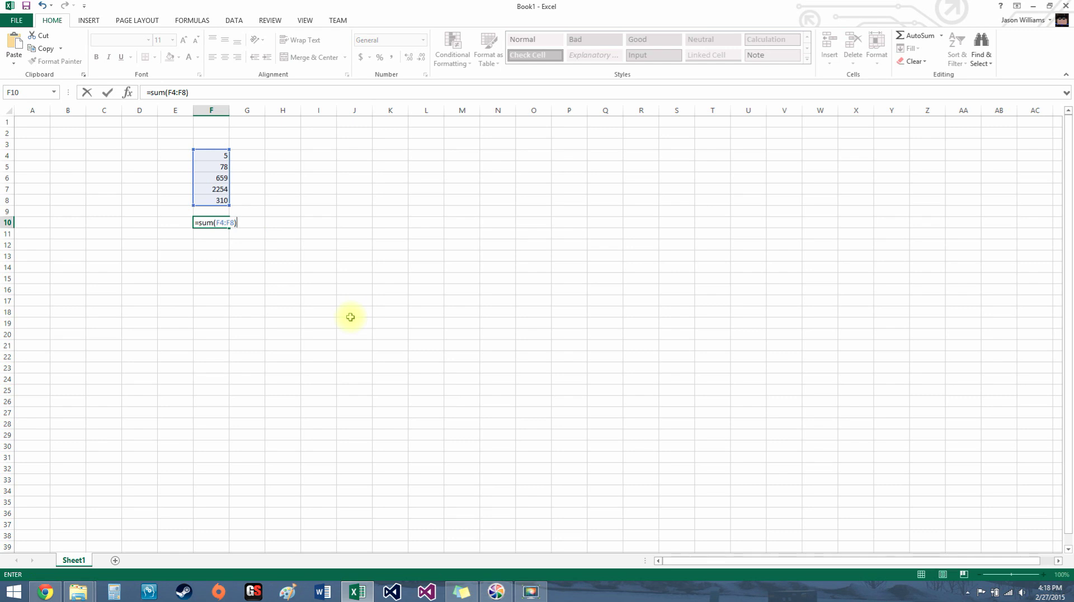
key(Return)
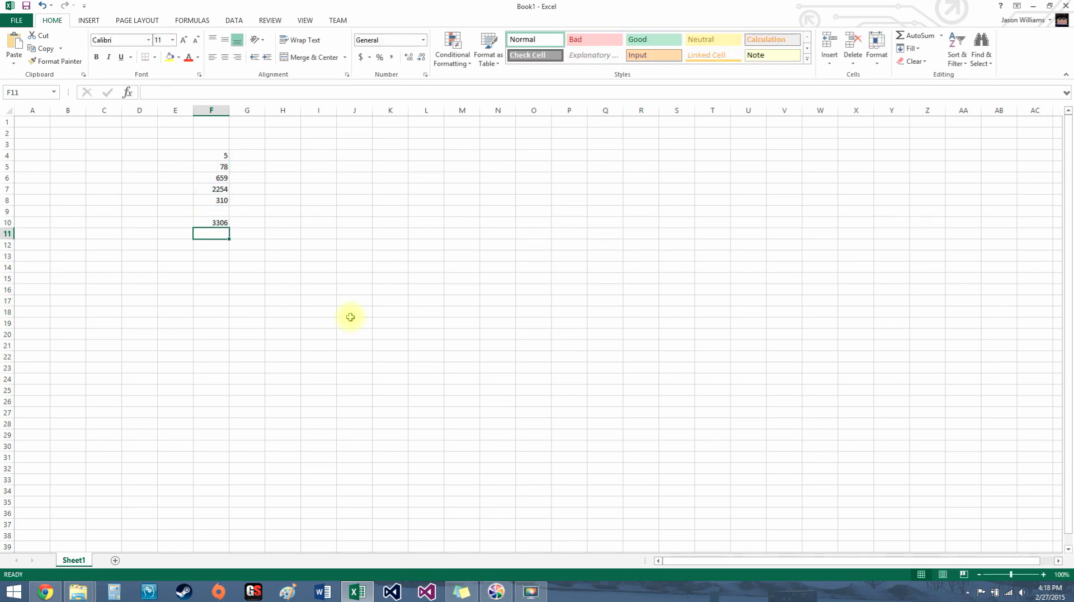
- Inspect the SUM formula in F10 and delete it from the cell
click(221, 224)
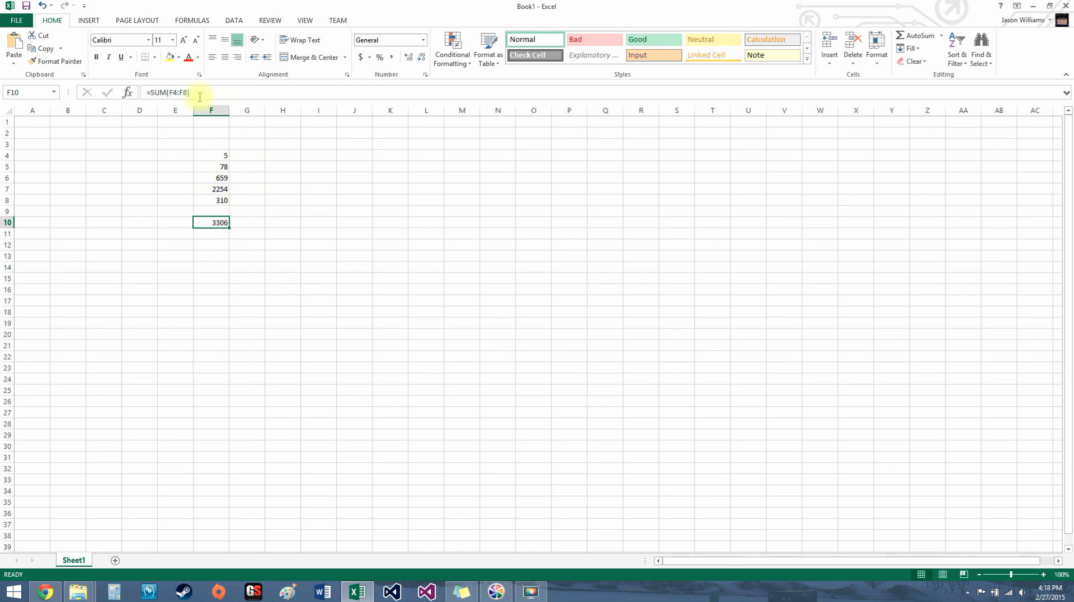
click(182, 93)
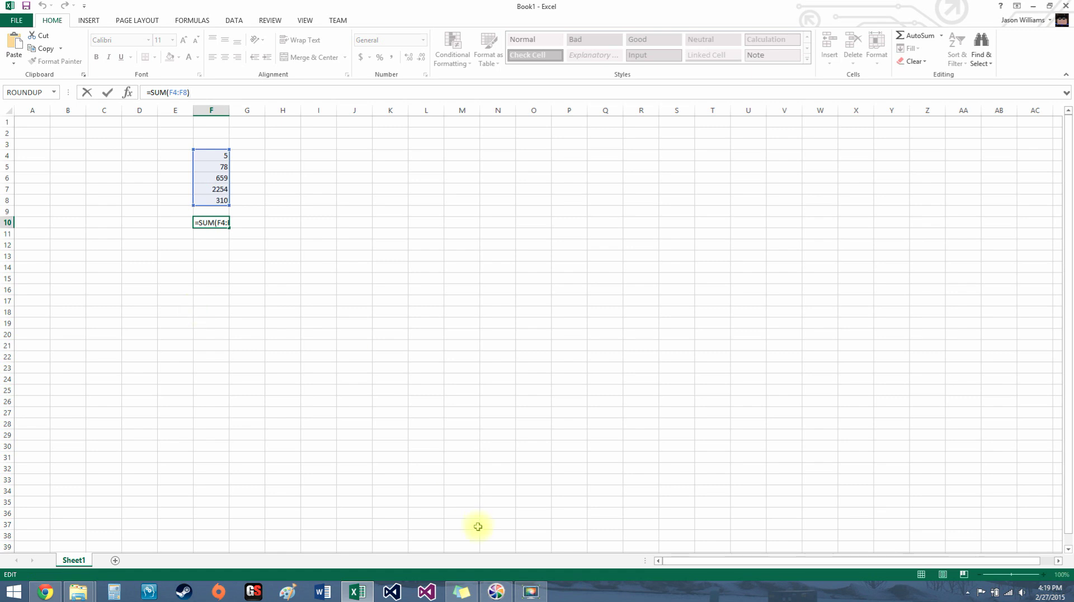
click(391, 242)
click(221, 224)
key(Delete)
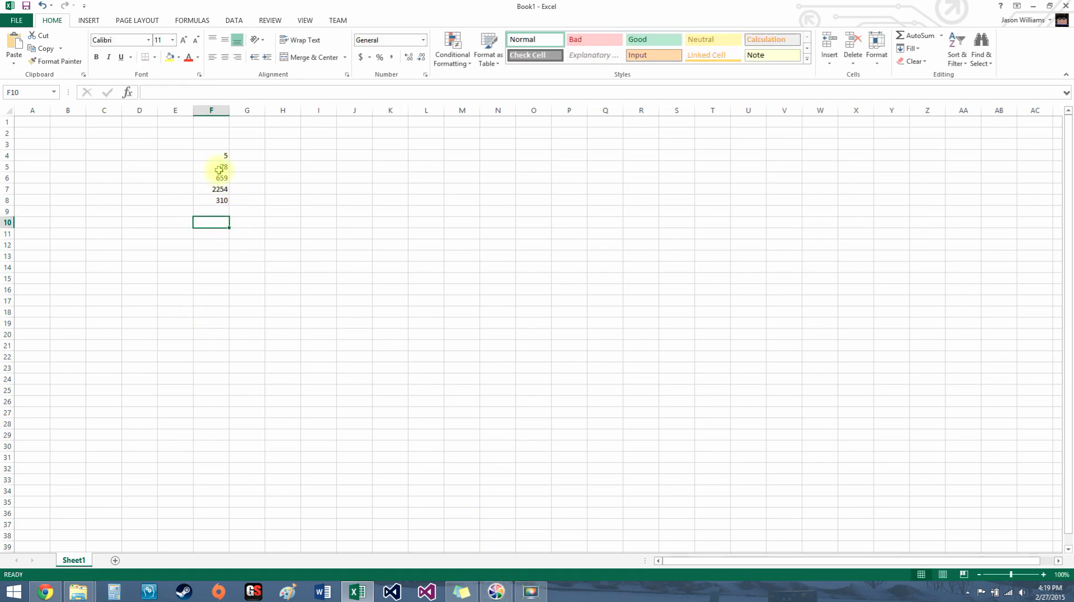
- Total the numbers in F4:F8 with AutoSum in cell F9 and check the resulting formula
drag(213, 154, 221, 202)
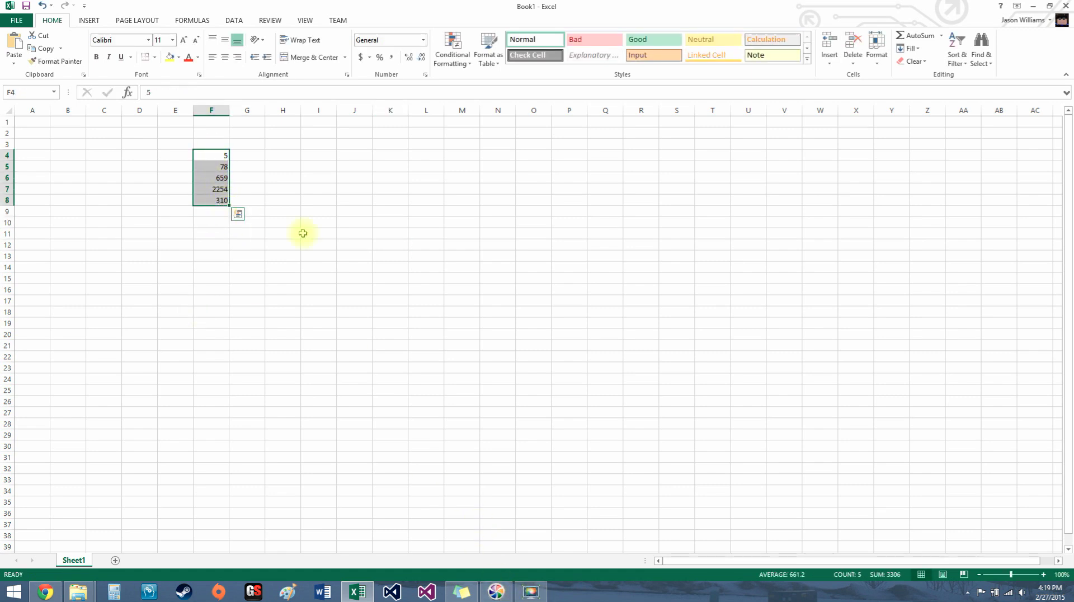
click(924, 39)
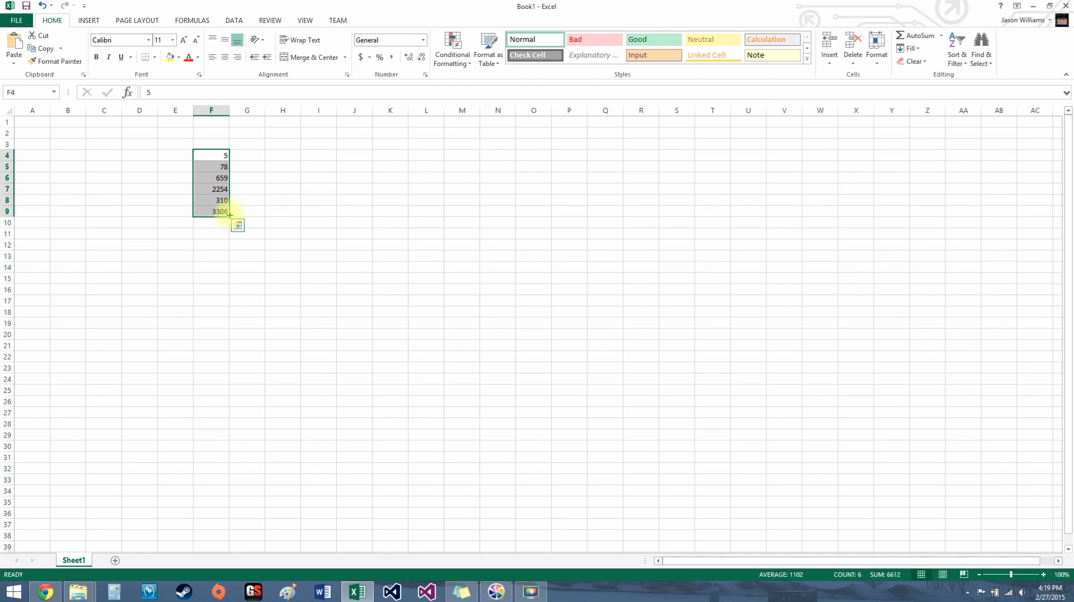
click(211, 225)
click(219, 211)
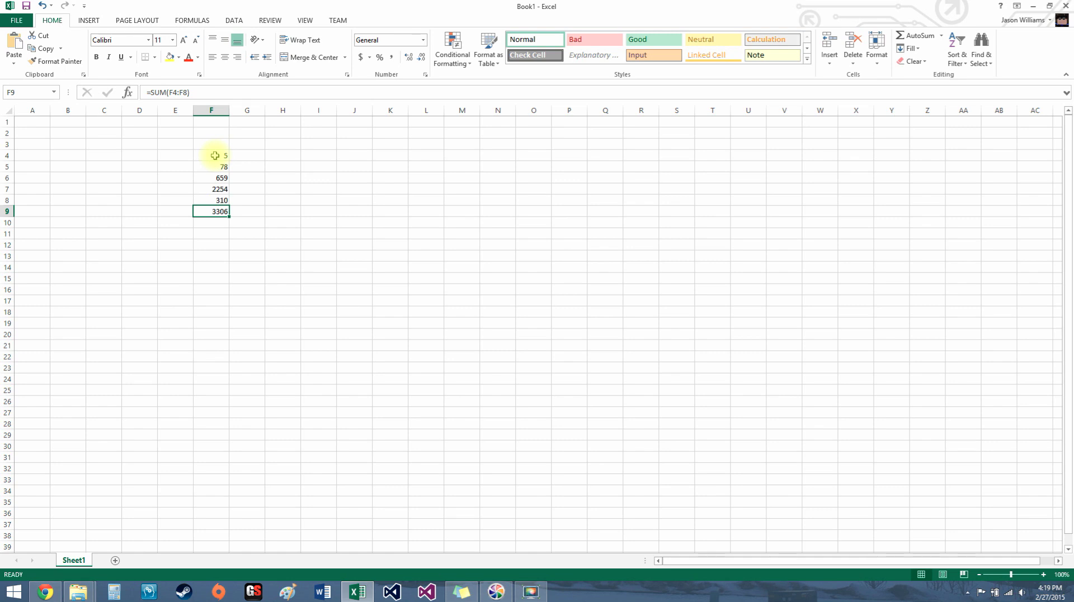
drag(214, 155, 218, 200)
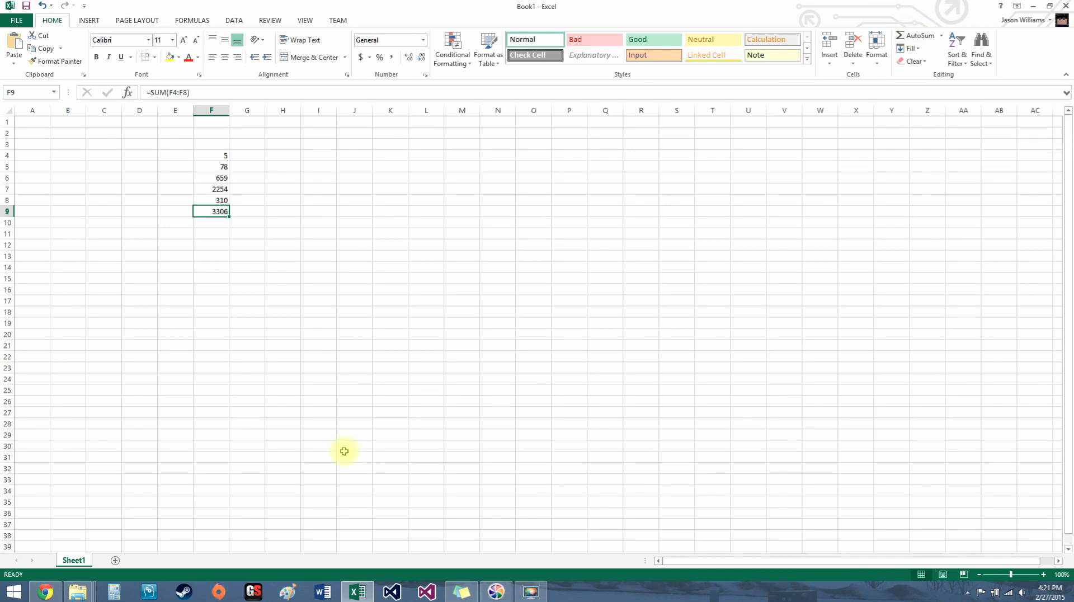
- Delete the AutoSum formula from cell F9
key(F10)
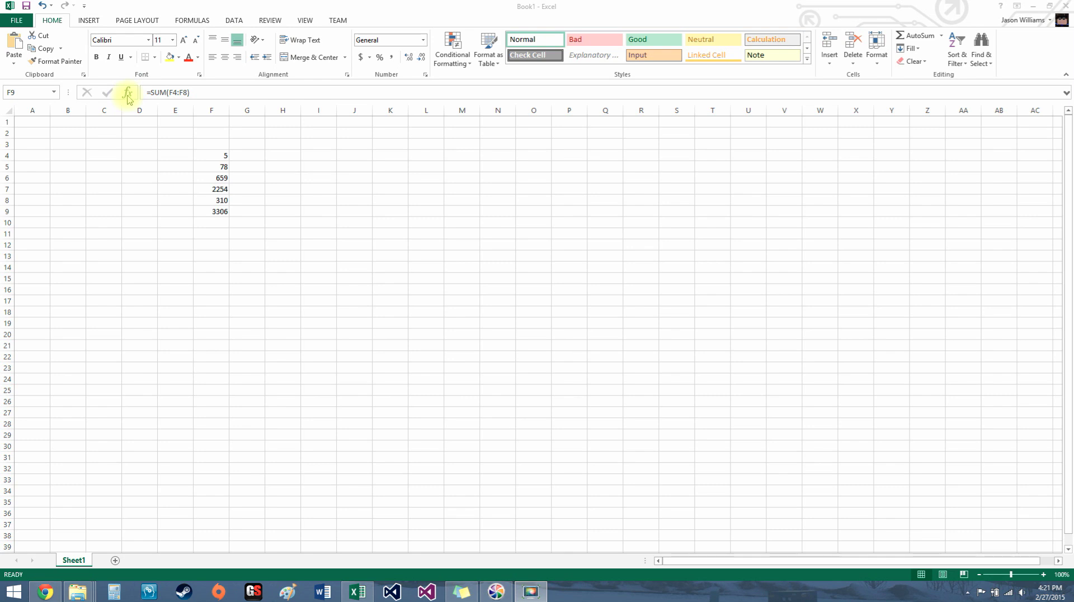
click(68, 172)
key(Delete)
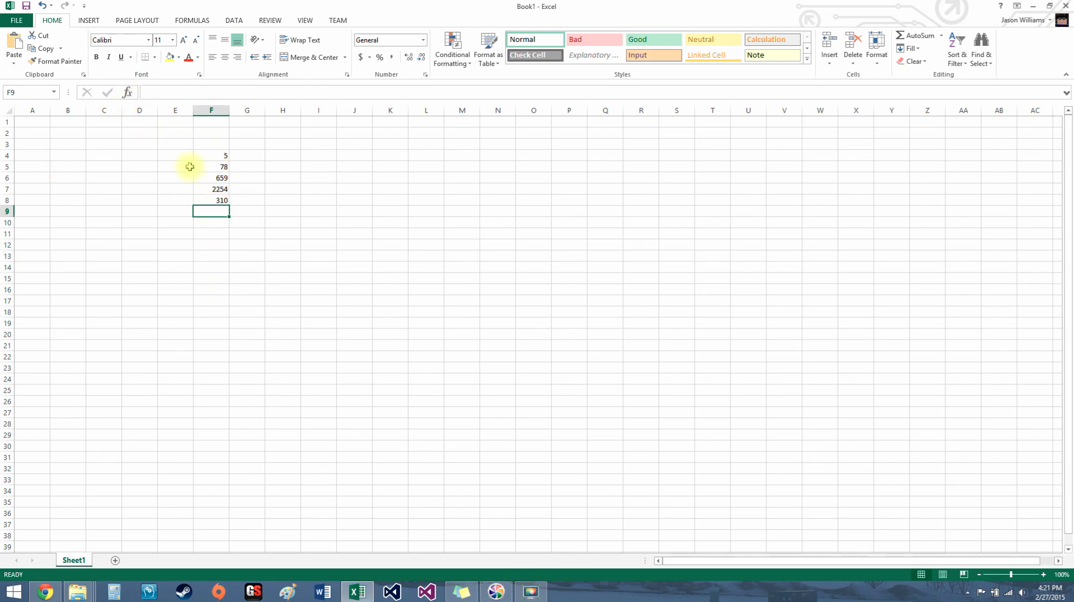
- Insert the SUM function in F9 through the Insert Function dialog, with F4:F8 as its Number1 argument
click(128, 94)
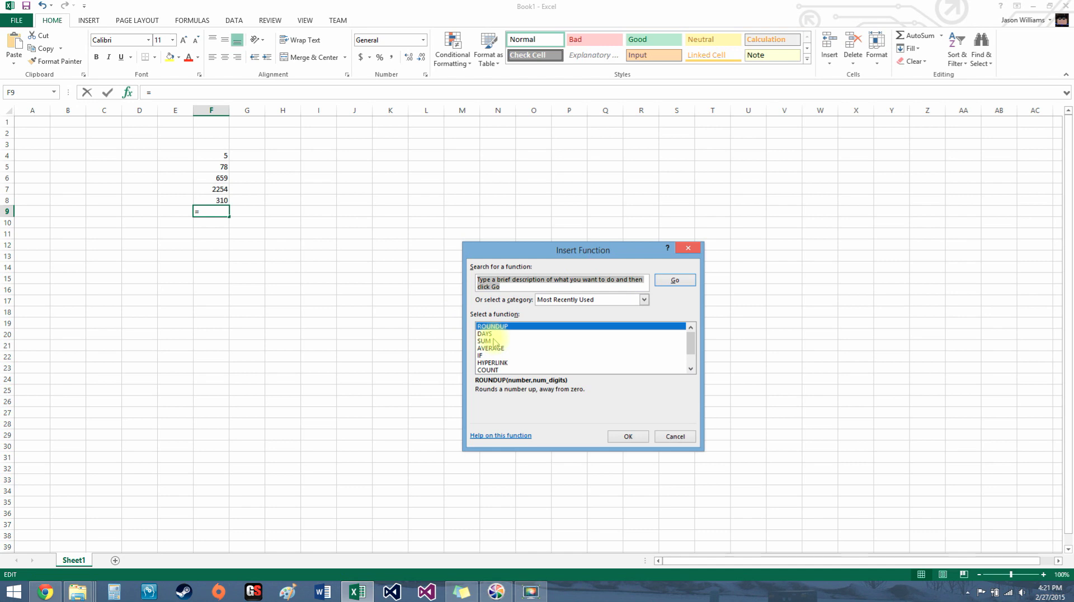
click(484, 341)
click(627, 436)
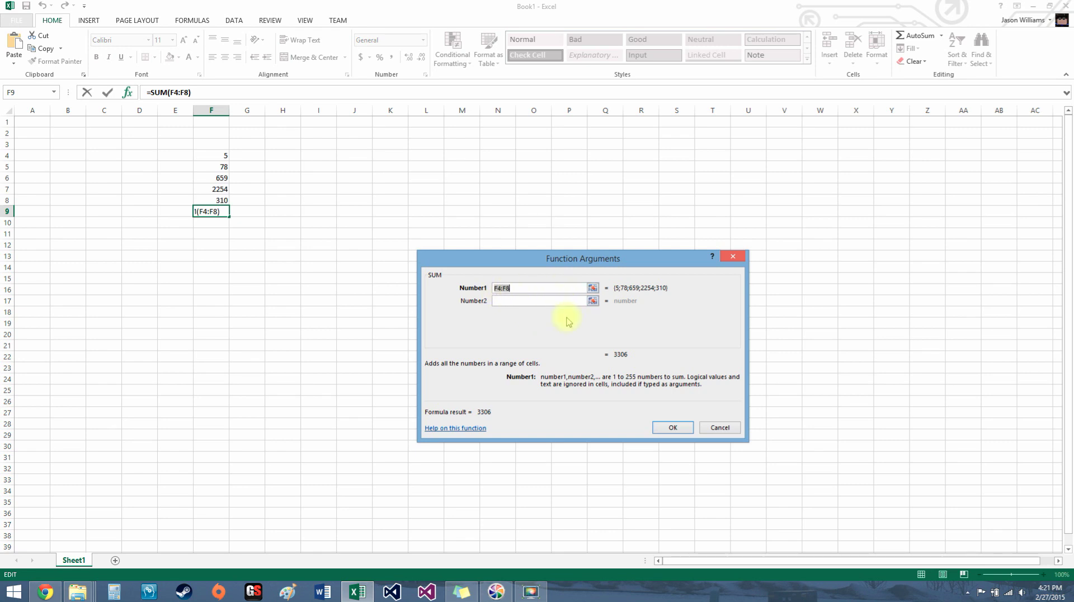
click(673, 427)
click(223, 157)
click(227, 200)
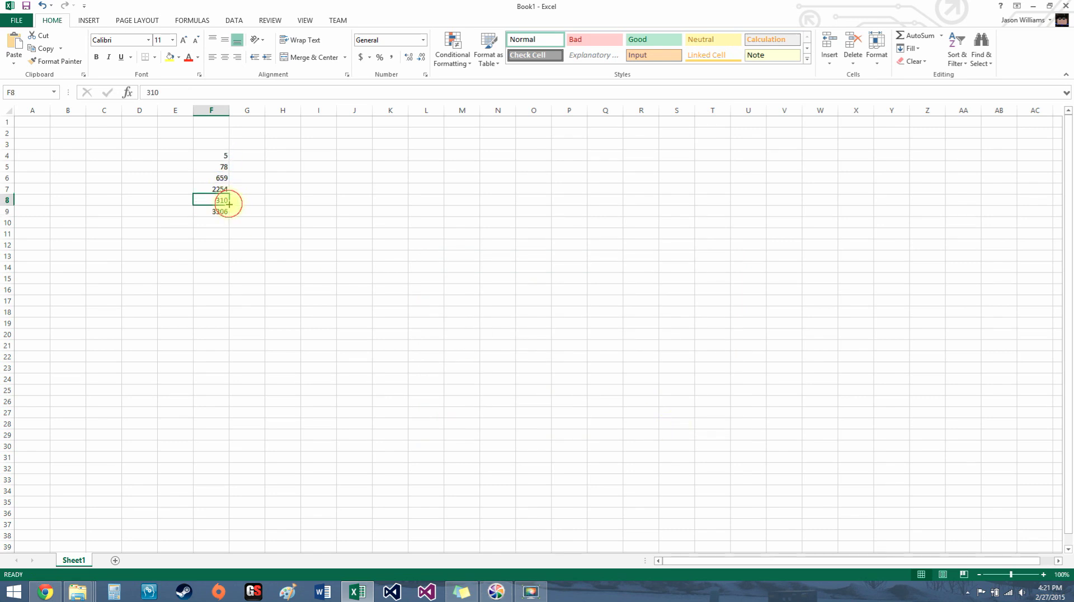
click(317, 210)
- Enter the numbers 87, 449, 258, 6663 and 789 down column I in cells I4 to I8
click(317, 156)
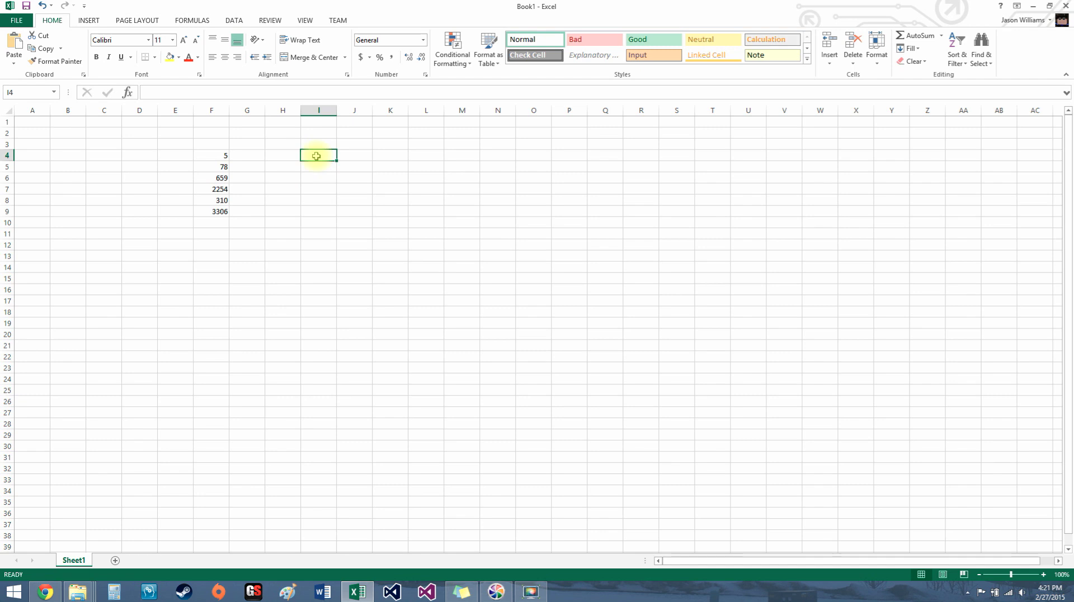
text(87)
key(Return)
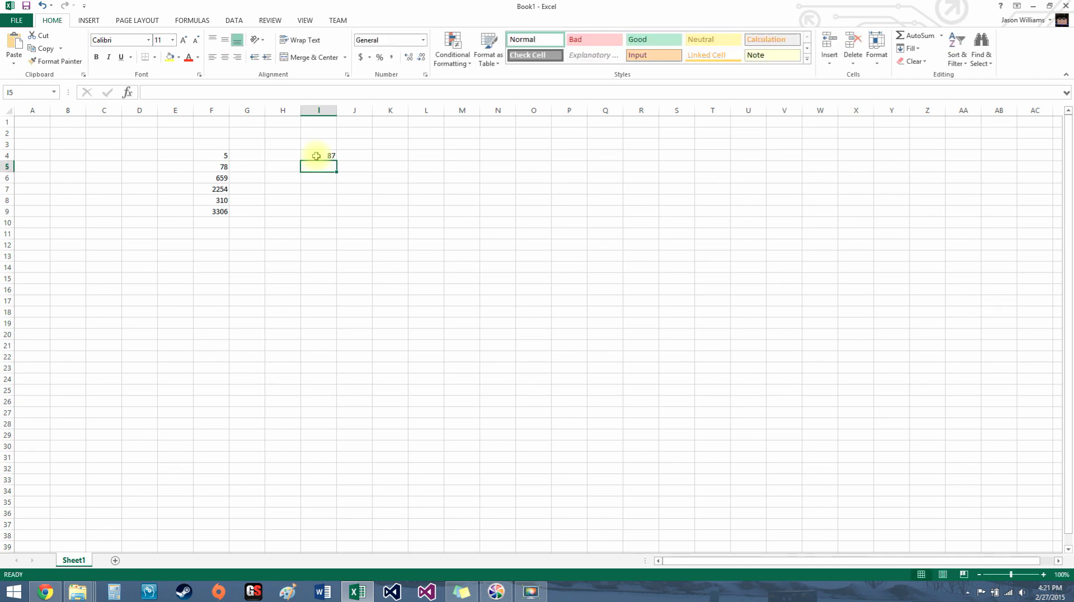
text(449)
key(Return)
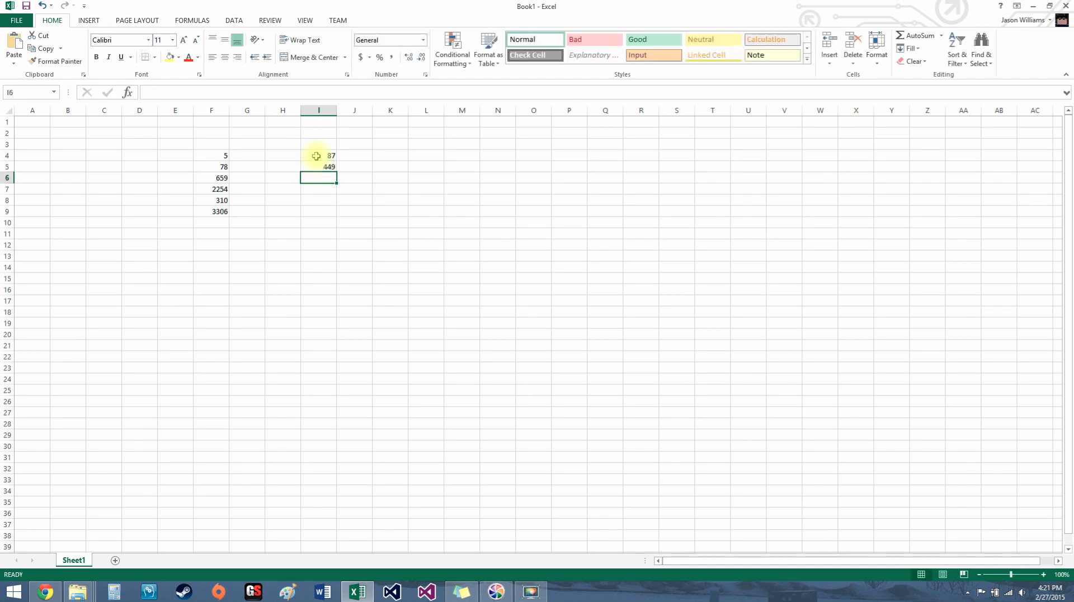
text(258)
key(Return)
text(6663)
key(Return)
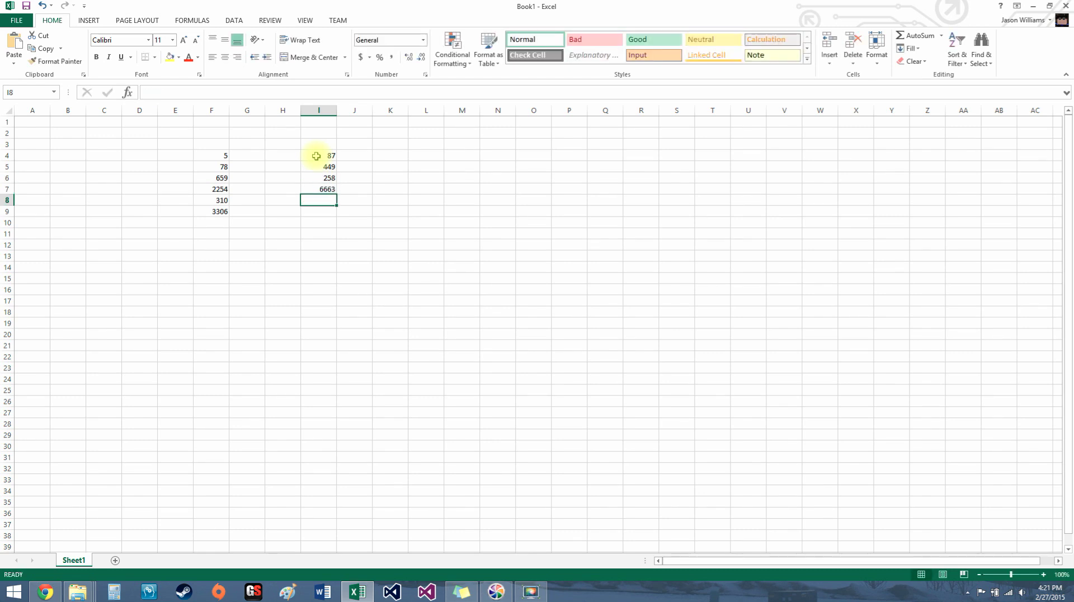
text(789)
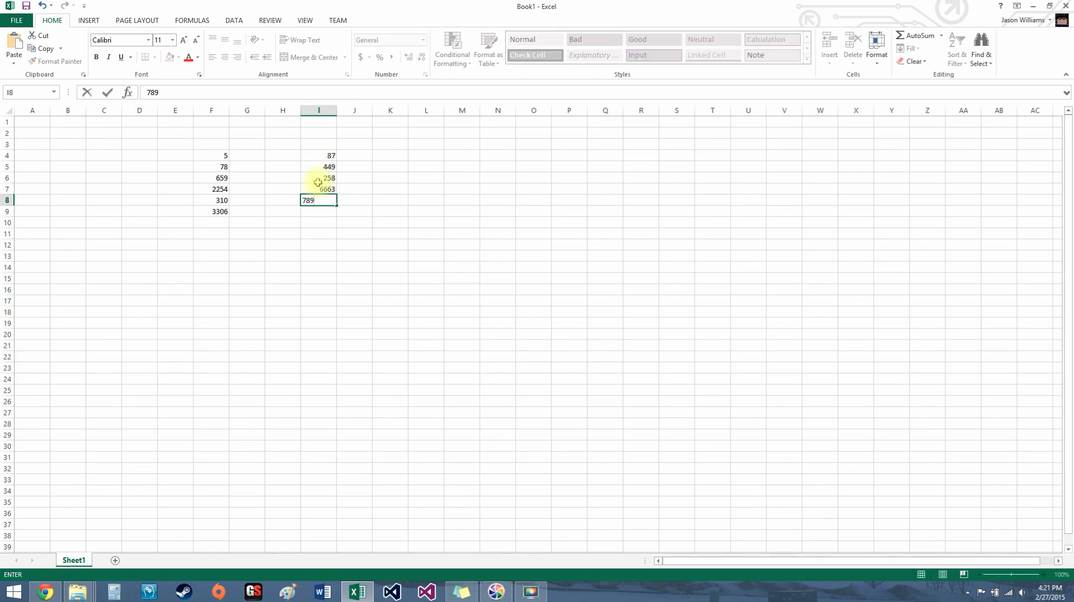
key(Return)
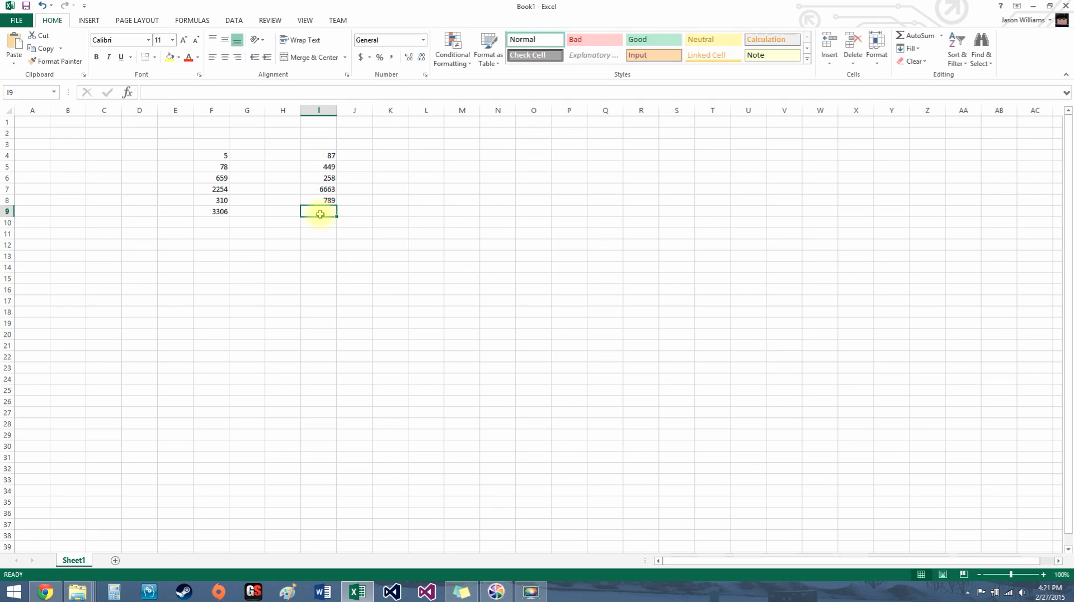
- Insert the SUM function in I9 through the Insert Function dialog, with I4:I8 as its Number1 argument
click(127, 95)
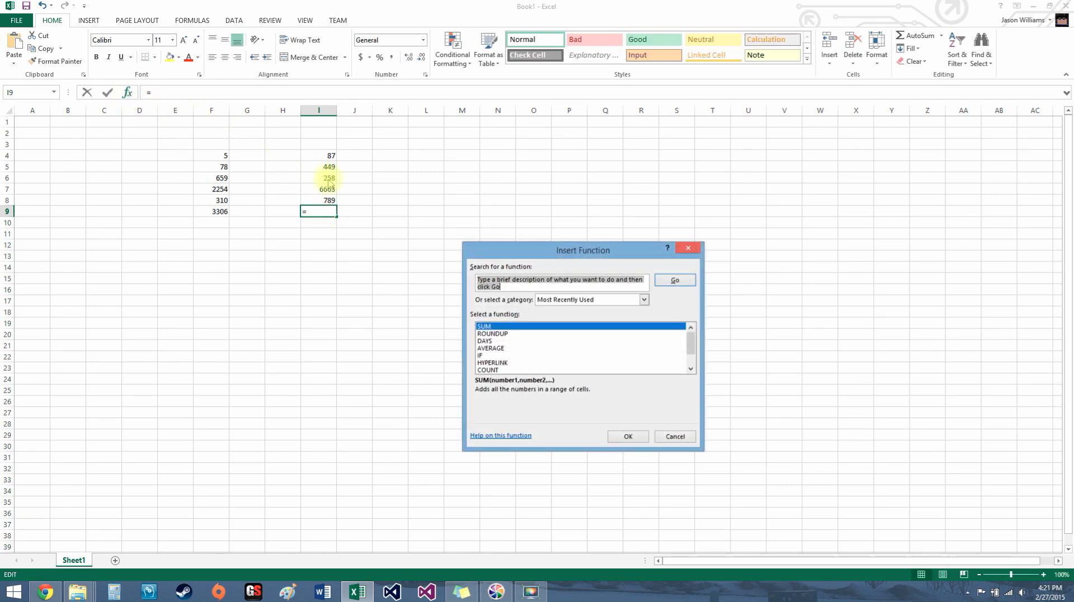
click(490, 327)
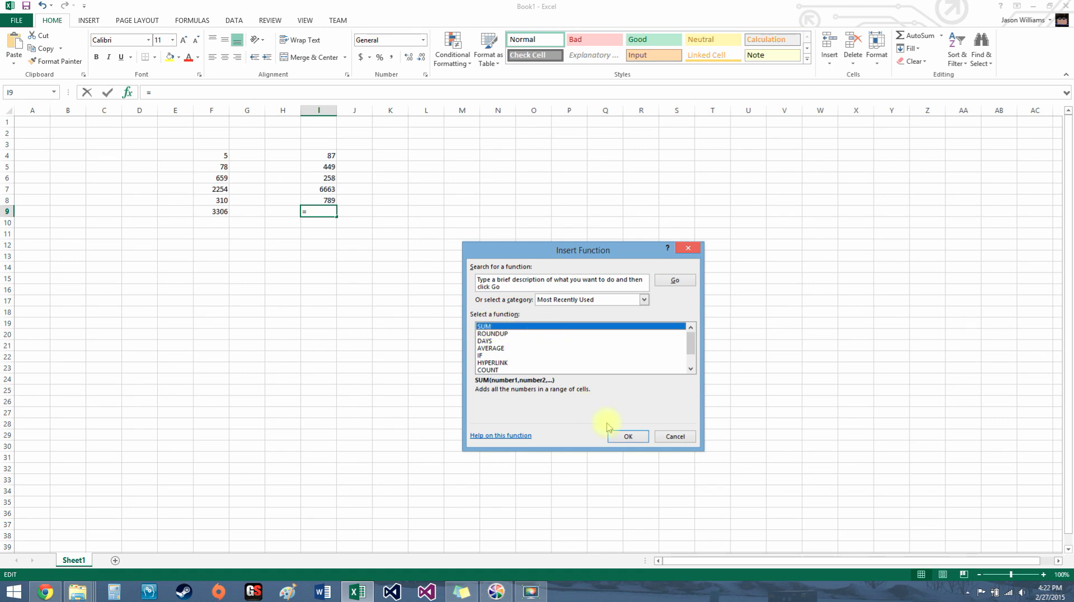
click(628, 436)
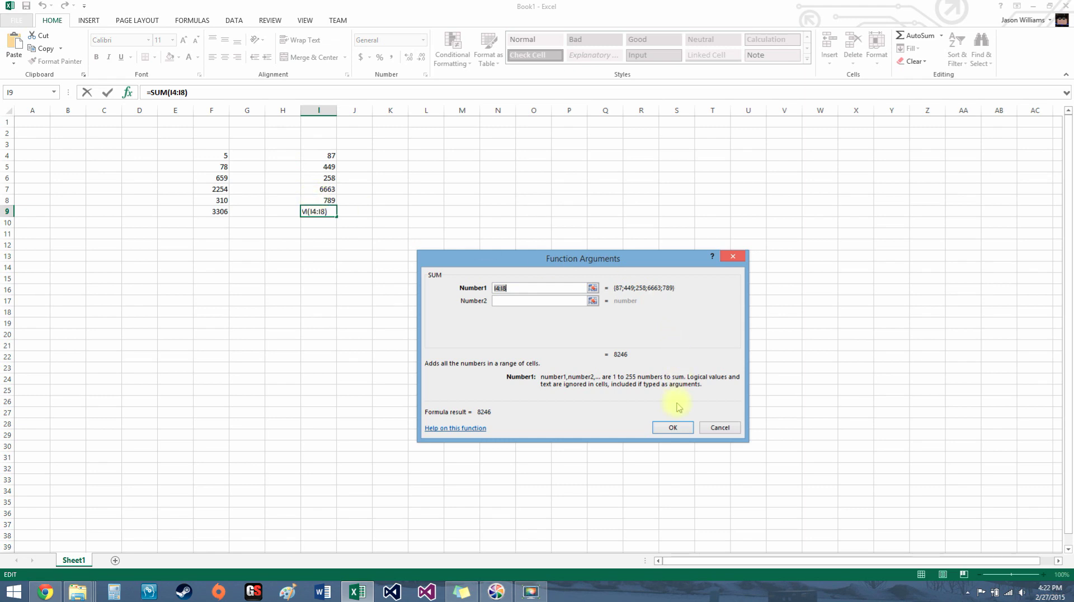
click(673, 427)
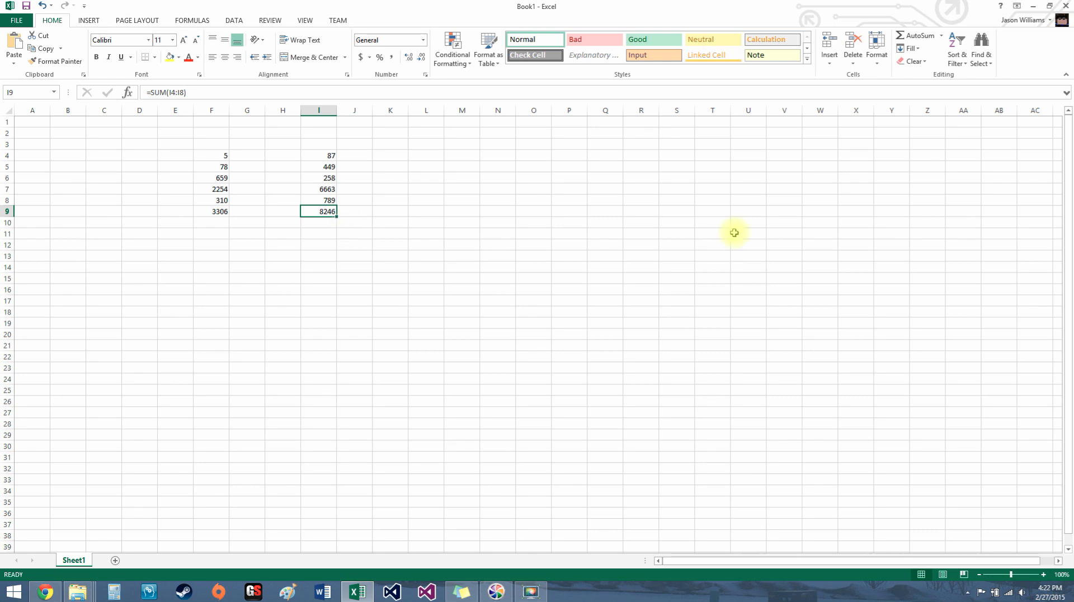
- Highlight the summed ranges F4:F8 and I4:I8 in turn, and finish with the empty cell L9 selected
drag(223, 156, 222, 200)
drag(313, 157, 325, 200)
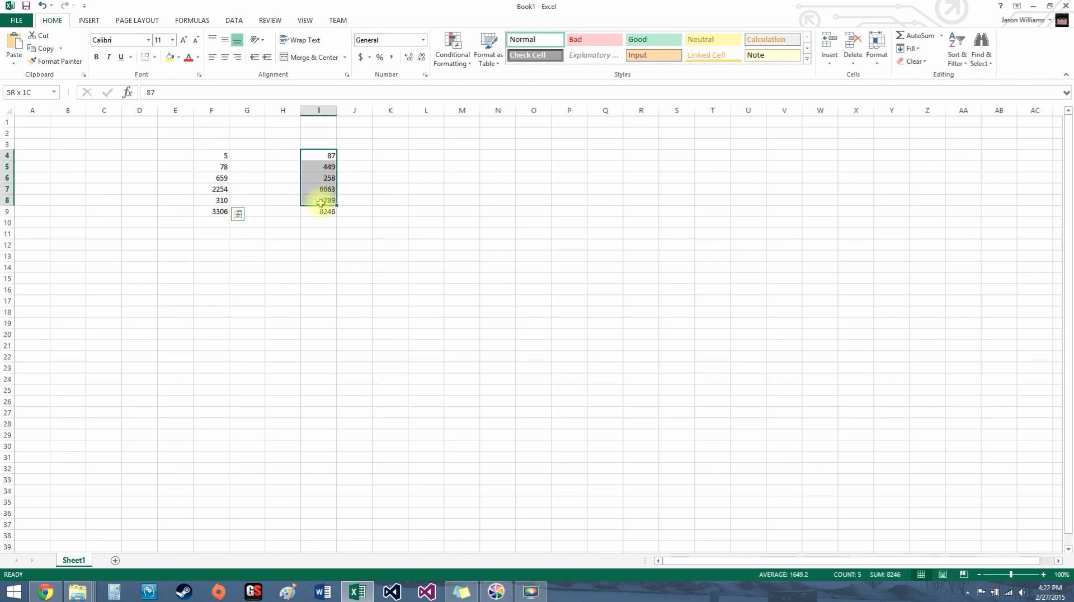
click(448, 230)
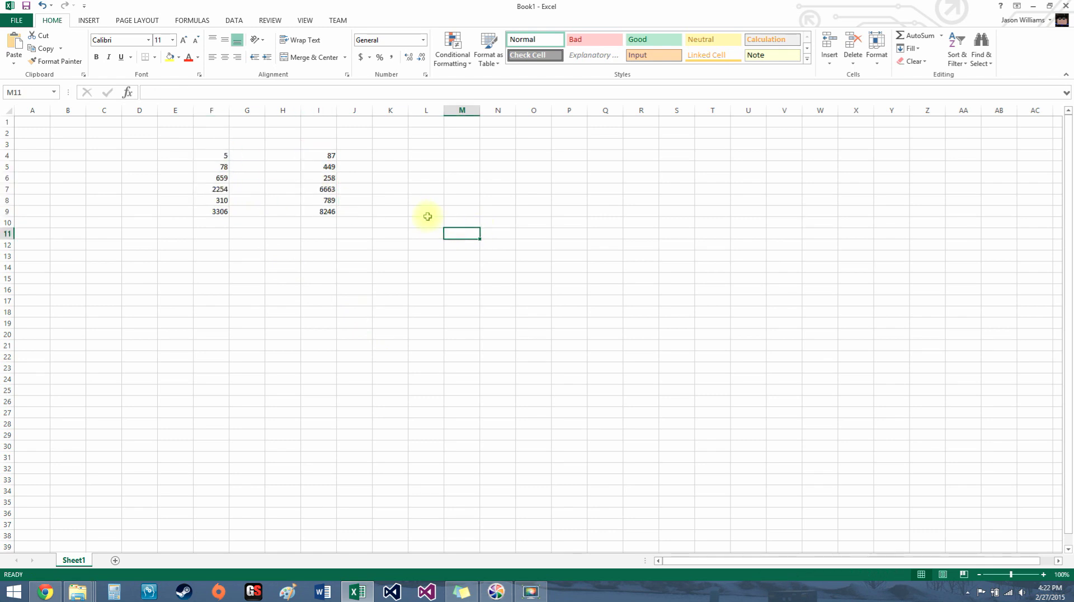
click(419, 211)
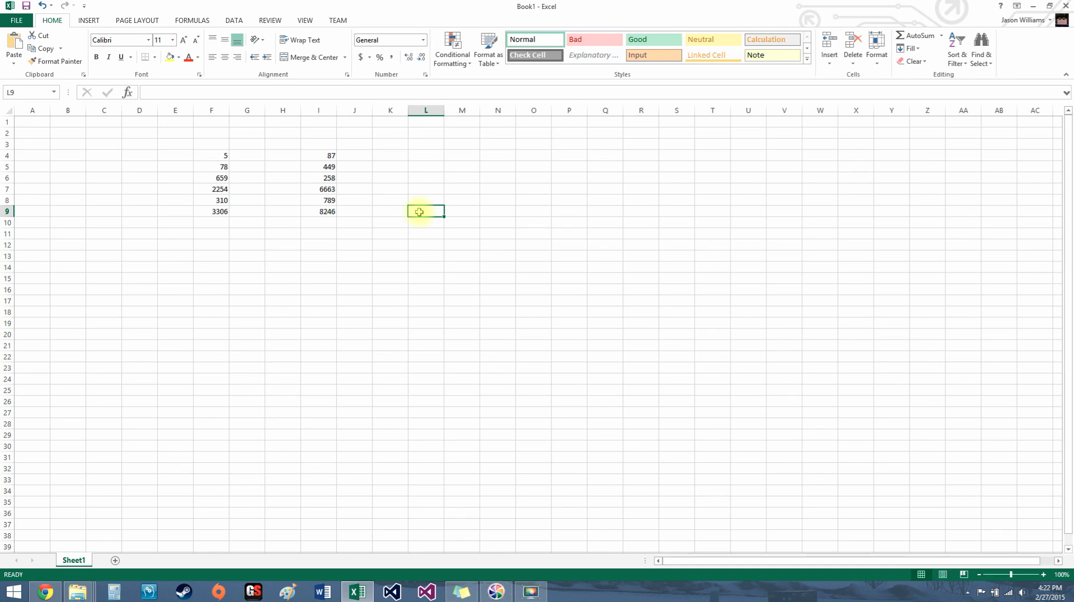